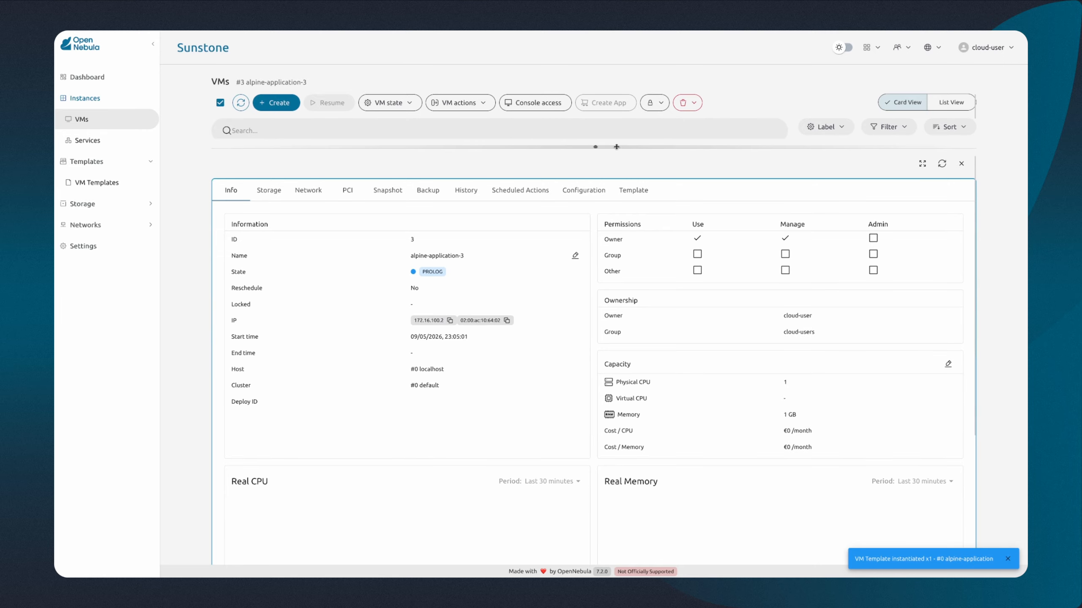
# Step: Resize the details pane to reveal the VM list and copy the alpine-application-3 VM's IP address
pyautogui.moveTo(616, 150); pyautogui.dragTo(623, 122)
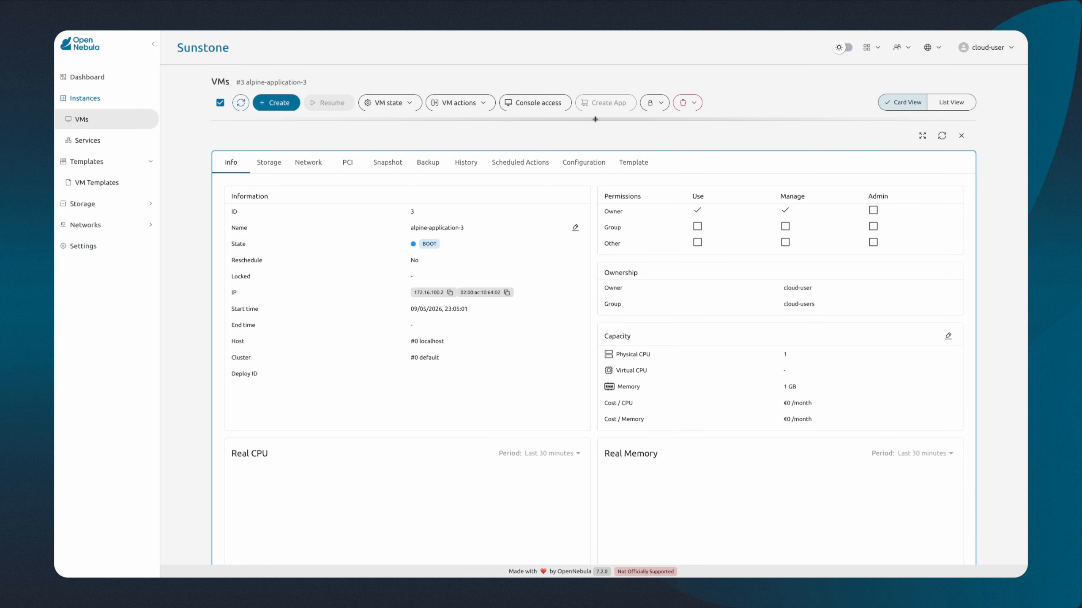
pyautogui.moveTo(594, 118); pyautogui.dragTo(600, 313)
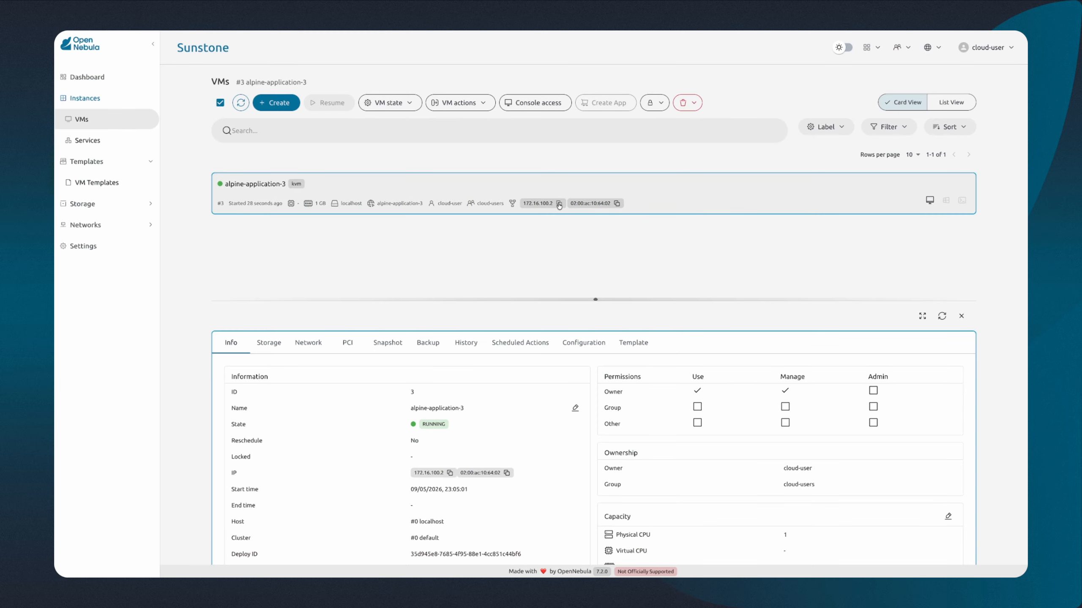
pyautogui.click(558, 204)
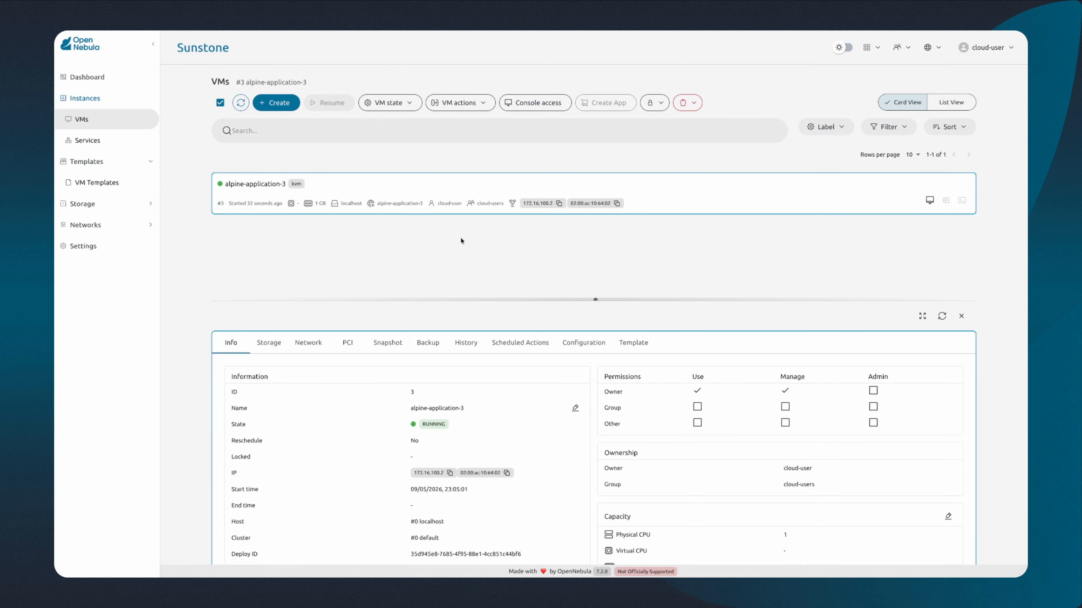
# Step: Instantiate the ubuntu-cloudflared template as a new VM, with 172.16.100.2 as the IP of the app to proxy via the Cloudflare tunnel
pyautogui.click(278, 106)
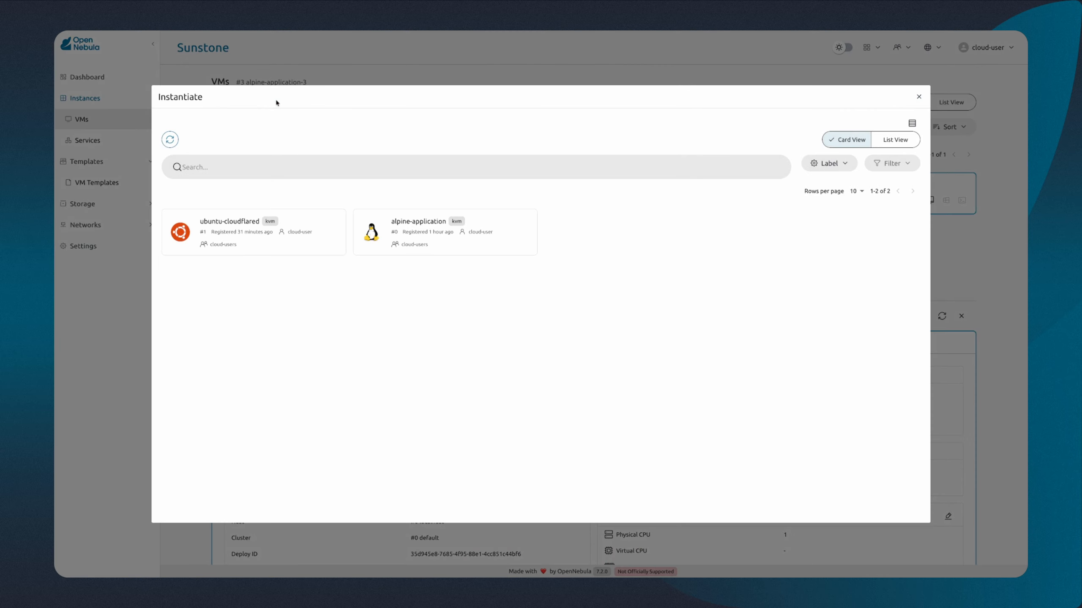
pyautogui.click(289, 225)
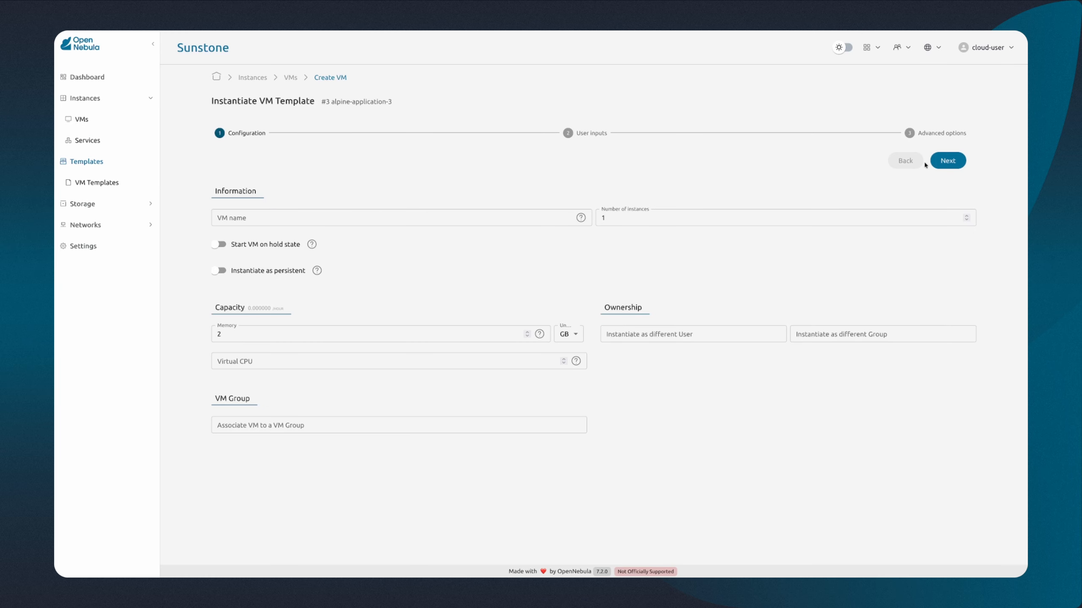
pyautogui.click(935, 162)
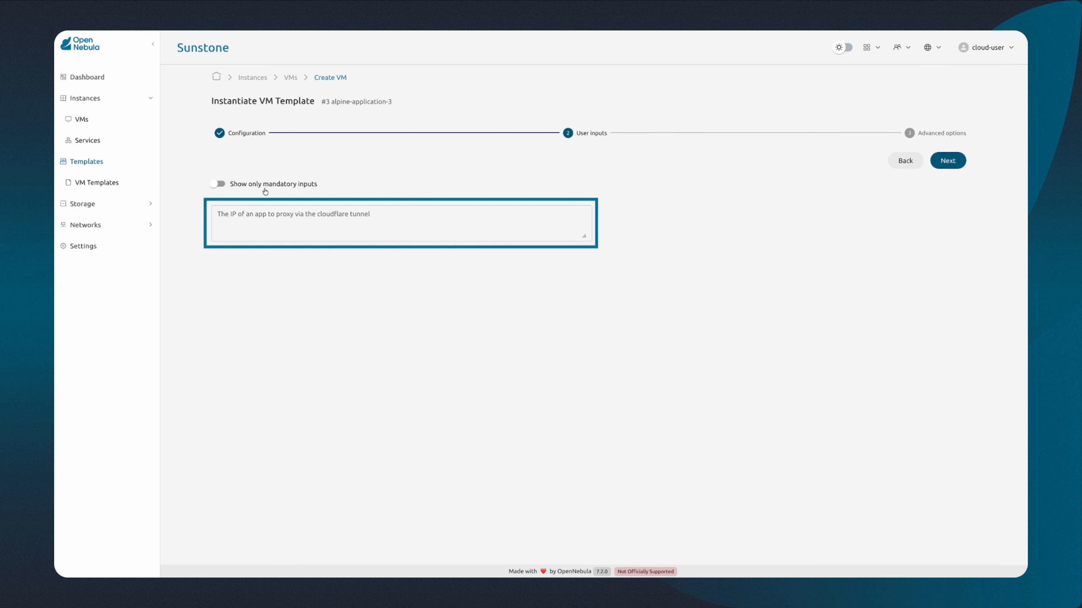
pyautogui.click(238, 211)
pyautogui.write('172.16.100.2')
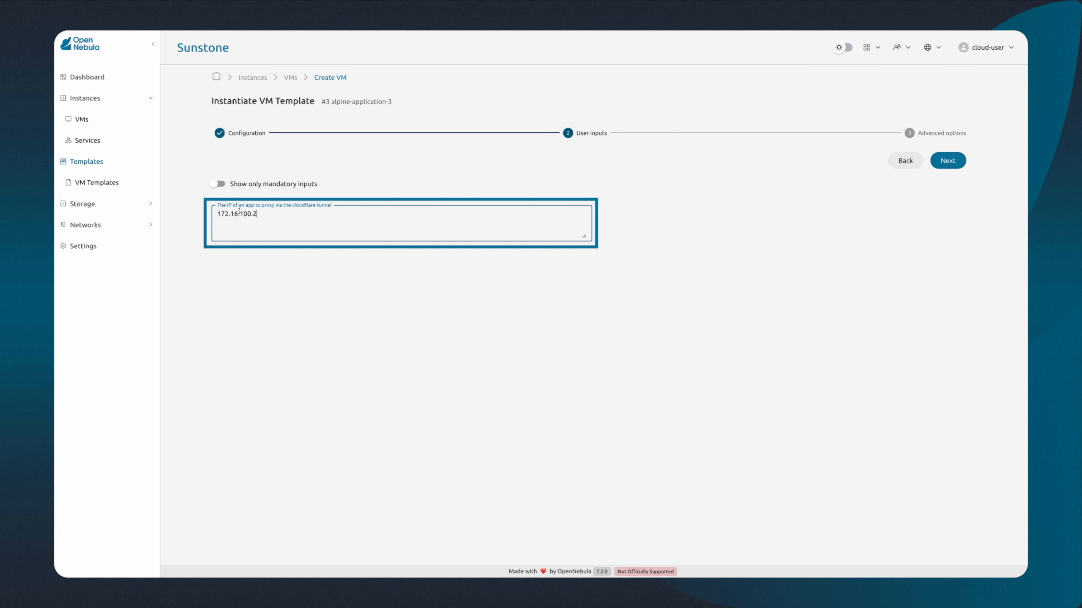
pyautogui.click(274, 278)
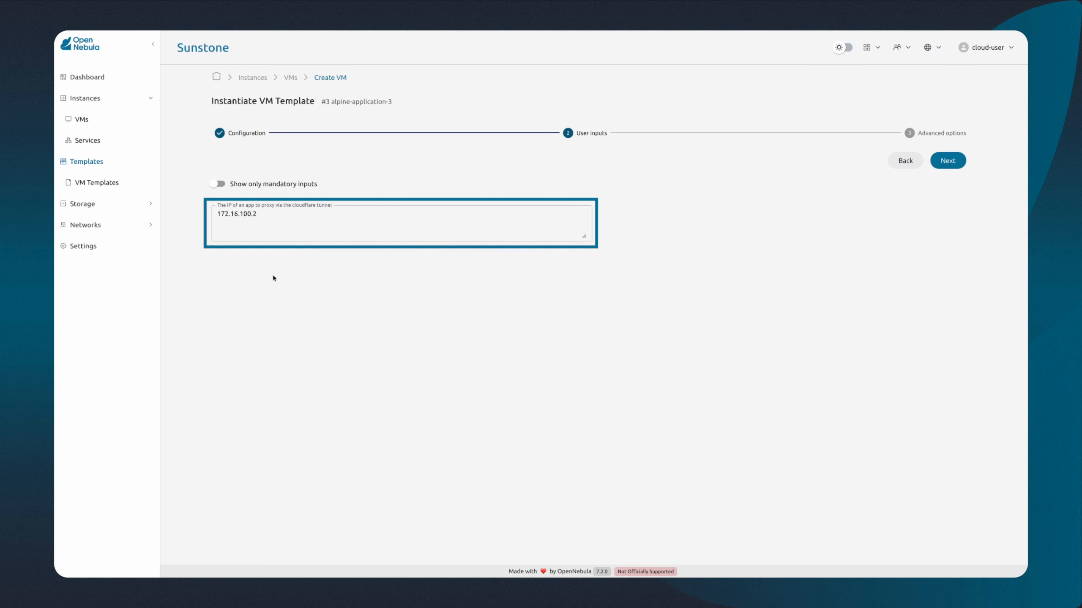
pyautogui.click(947, 164)
pyautogui.click(947, 164)
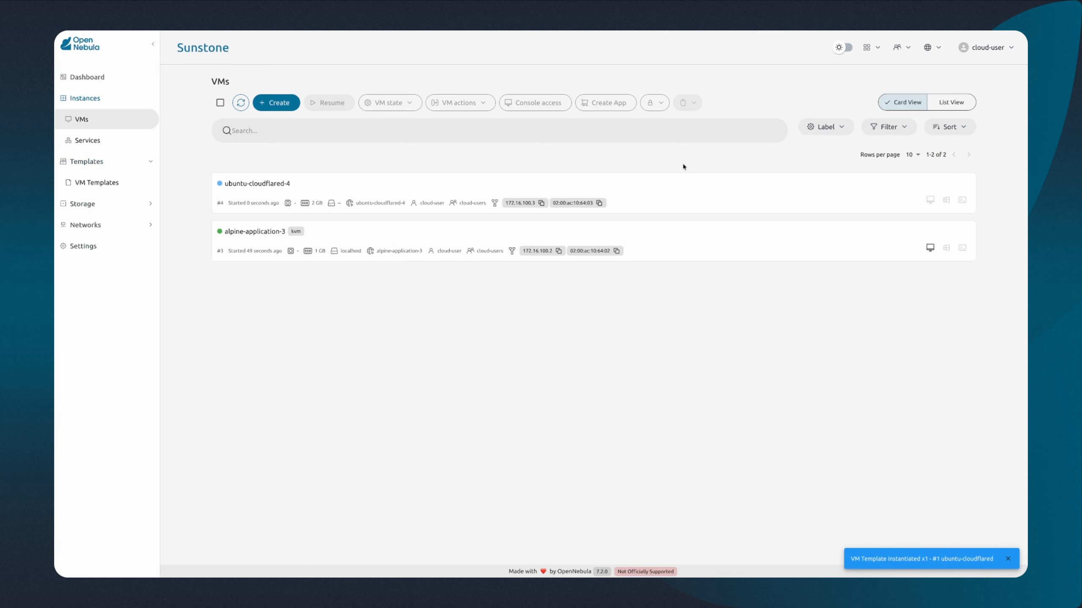
# Step: Open the new ubuntu-cloudflared VM's details, enlarge the details pane and check its state
pyautogui.click(464, 181)
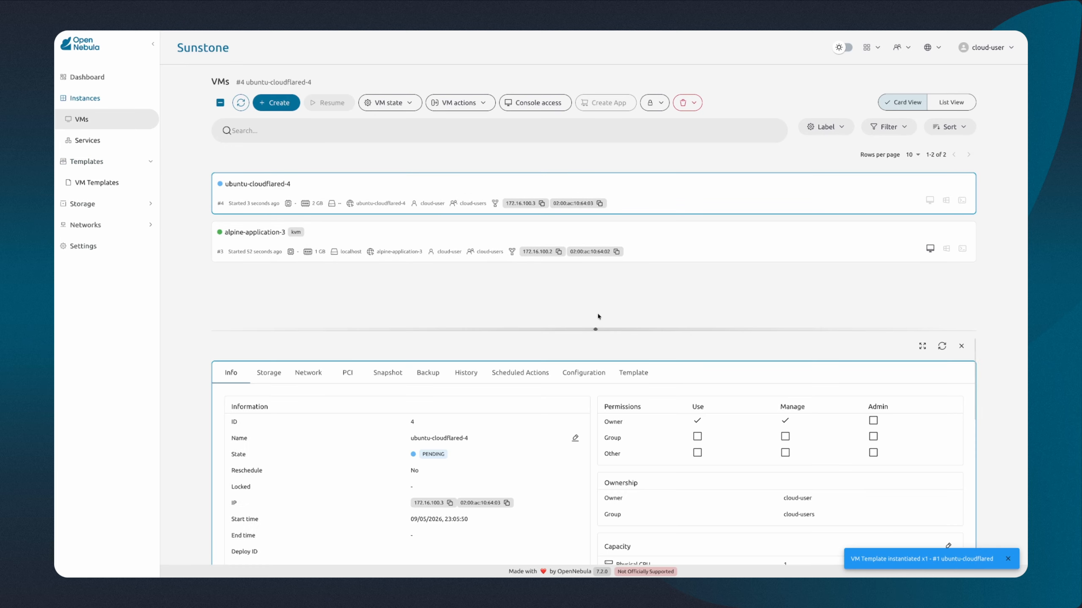
pyautogui.moveTo(599, 304); pyautogui.dragTo(609, 152)
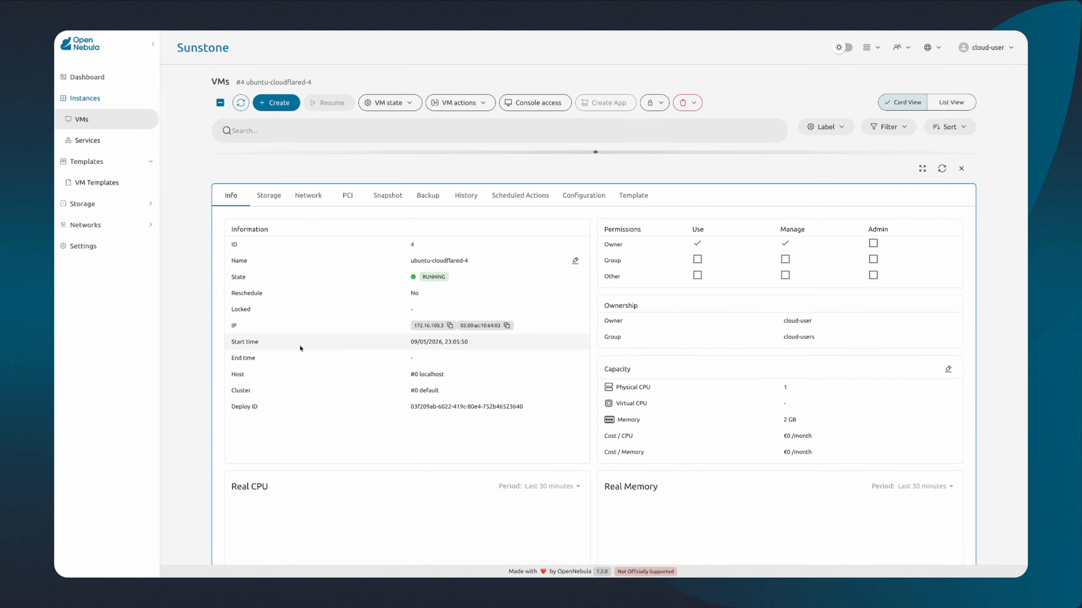
pyautogui.scroll(-3, 300, 347)
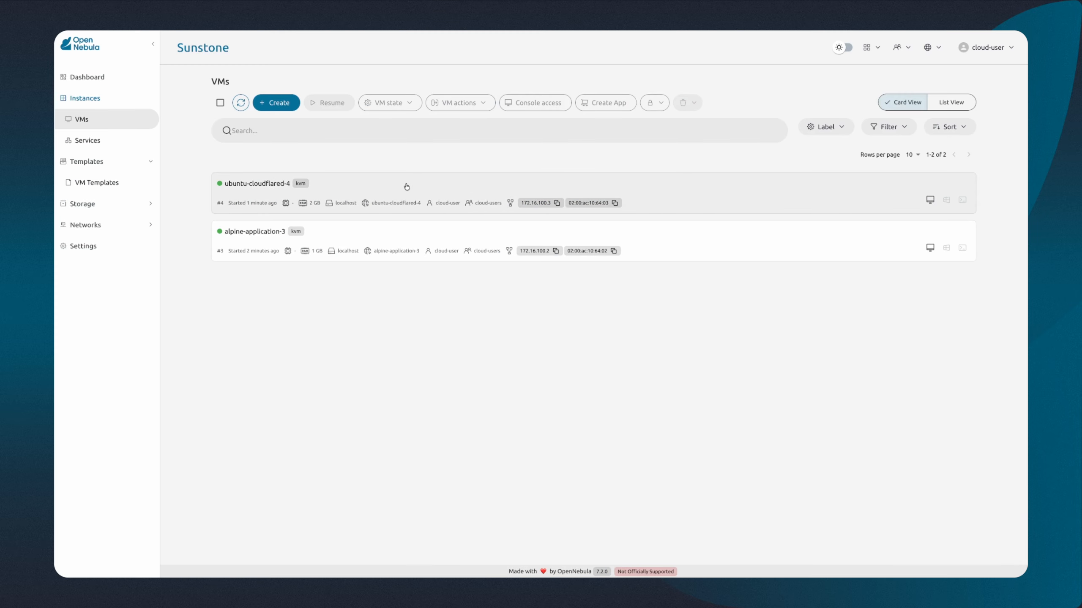
# Step: Expand the ubuntu-cloudflared VM's attributes and copy the CFD_URL value
pyautogui.click(405, 187)
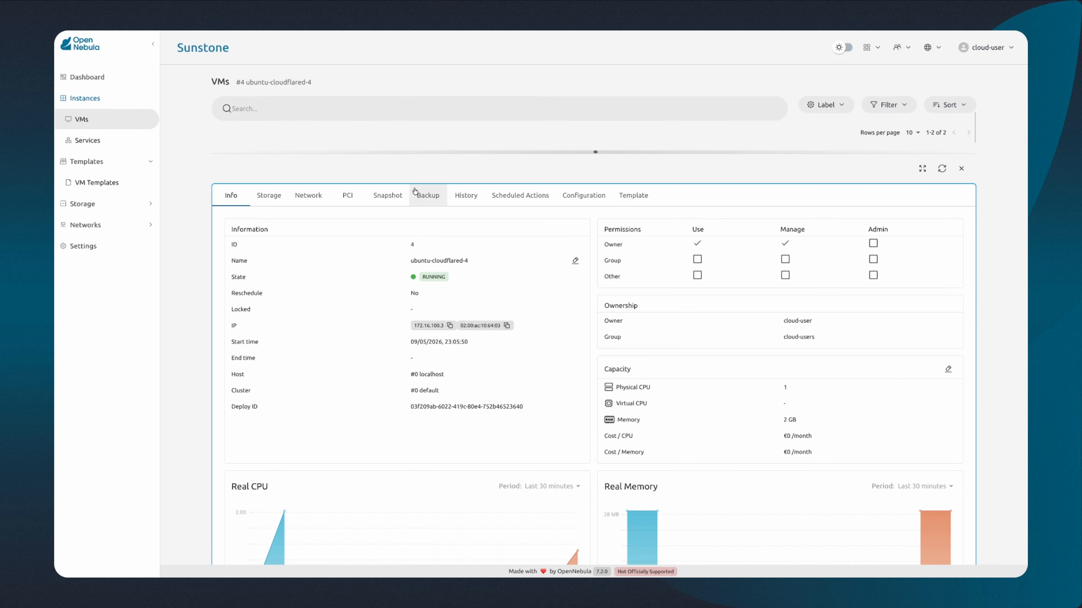
pyautogui.scroll(-5, 420, 283)
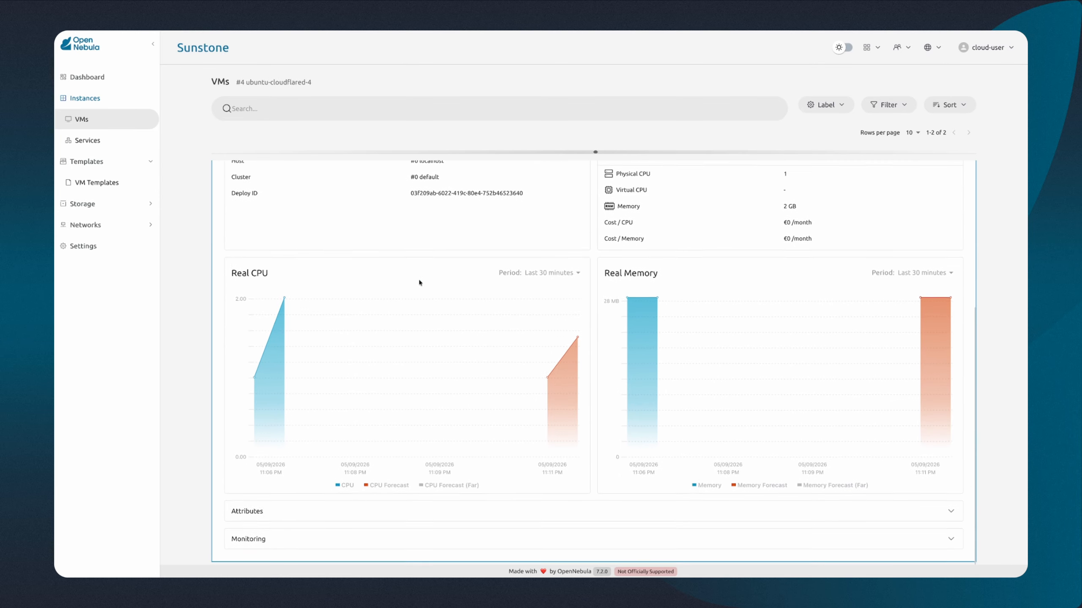
pyautogui.click(293, 513)
pyautogui.scroll(-3, 293, 509)
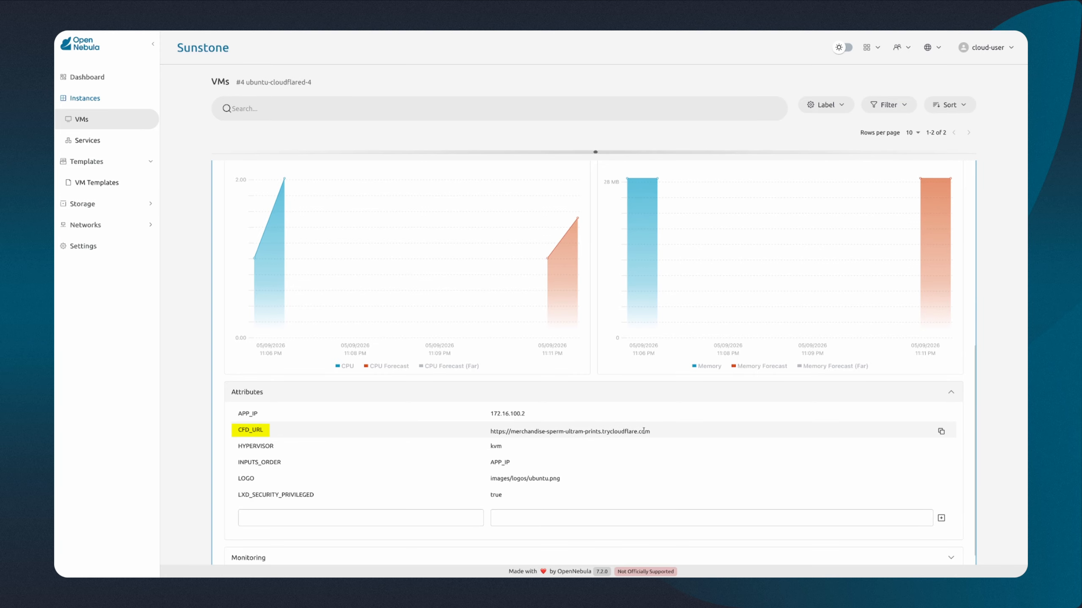
pyautogui.click(941, 432)
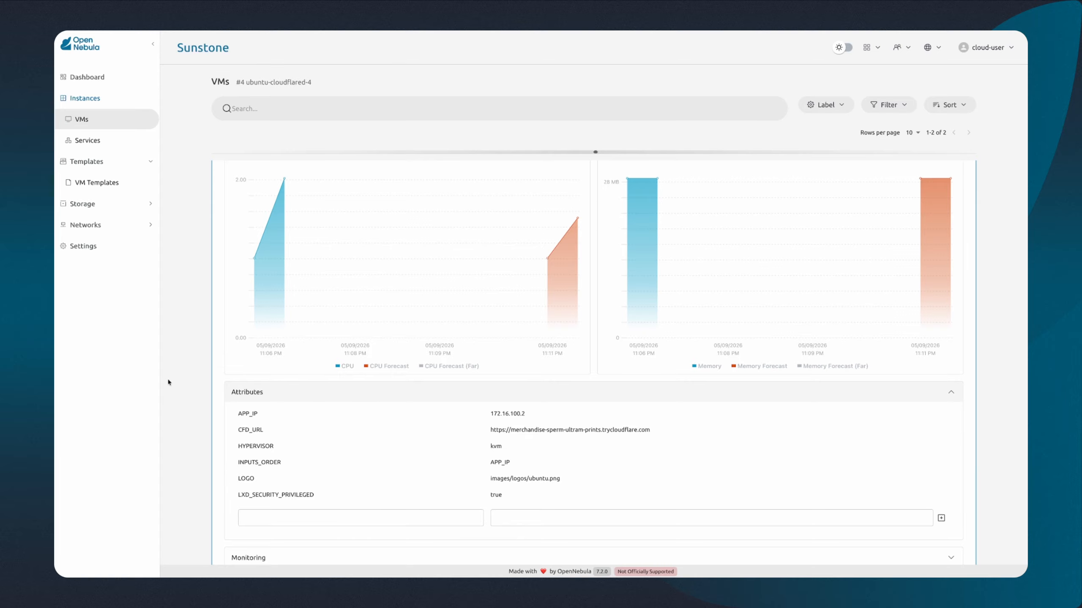
# Step: Open the copied Cloudflare tunnel URL in a new browser tab
pyautogui.hotkey('ctrl', 't')
pyautogui.hotkey('ctrl', 'v')
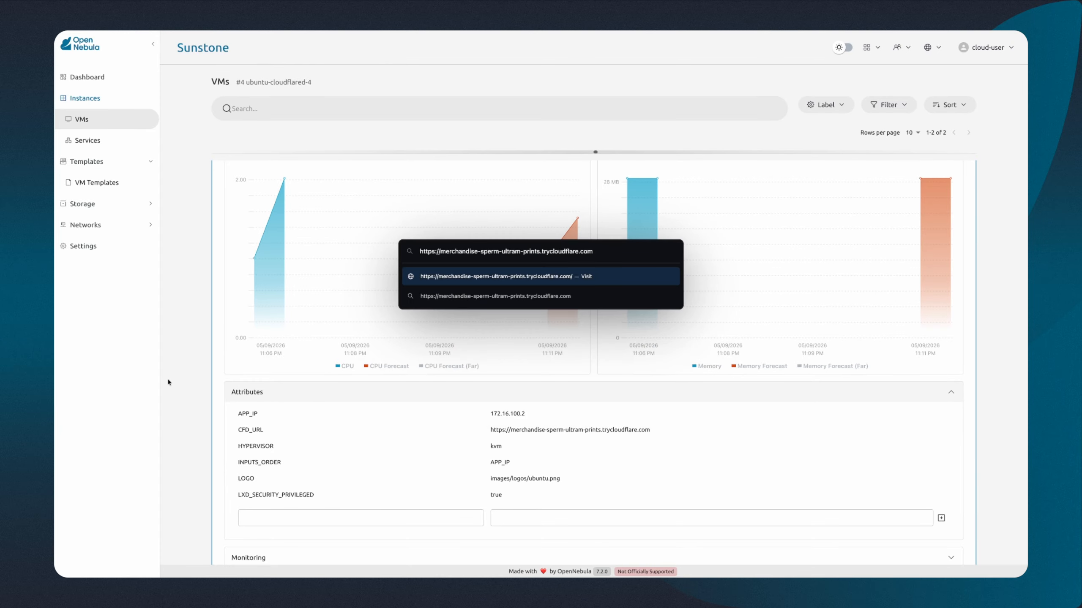
pyautogui.press('Return')
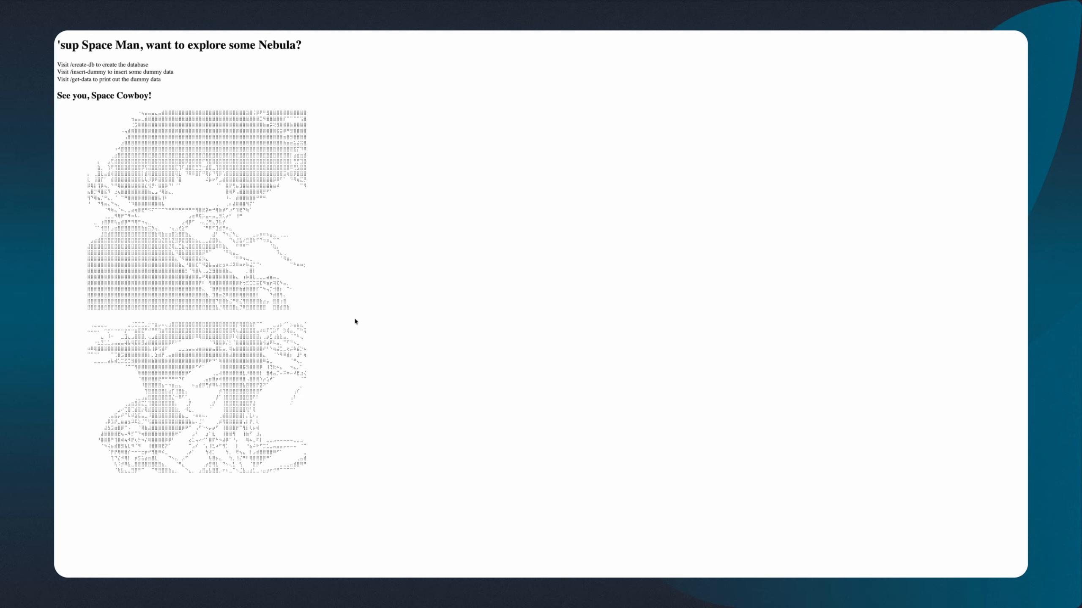
# Step: Visit the application's /create-db path to create the database
pyautogui.press('super+l')
pyautogui.press('Right')
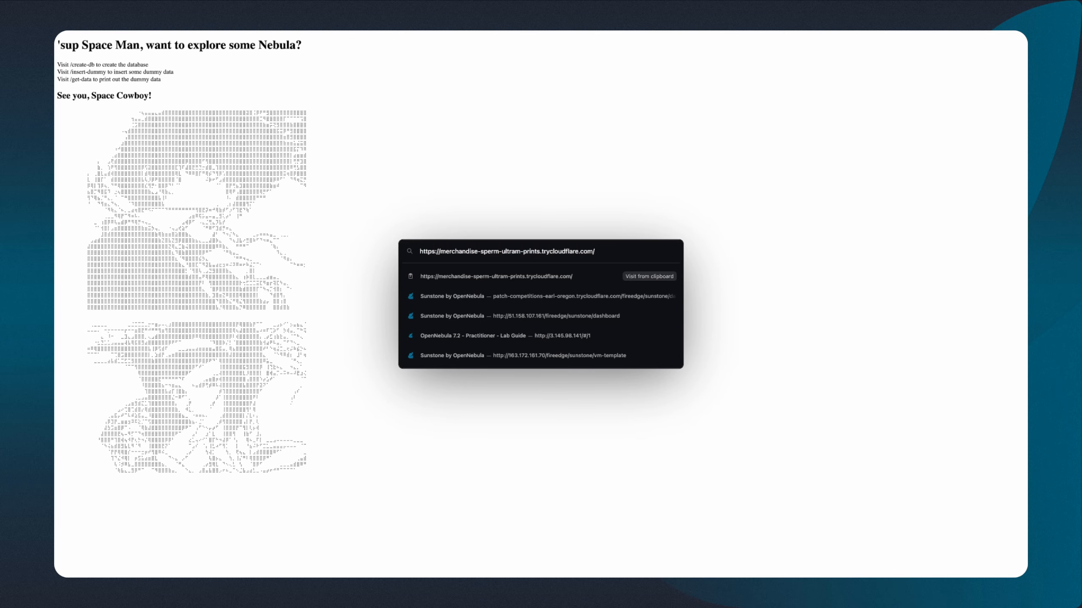
pyautogui.write('c')
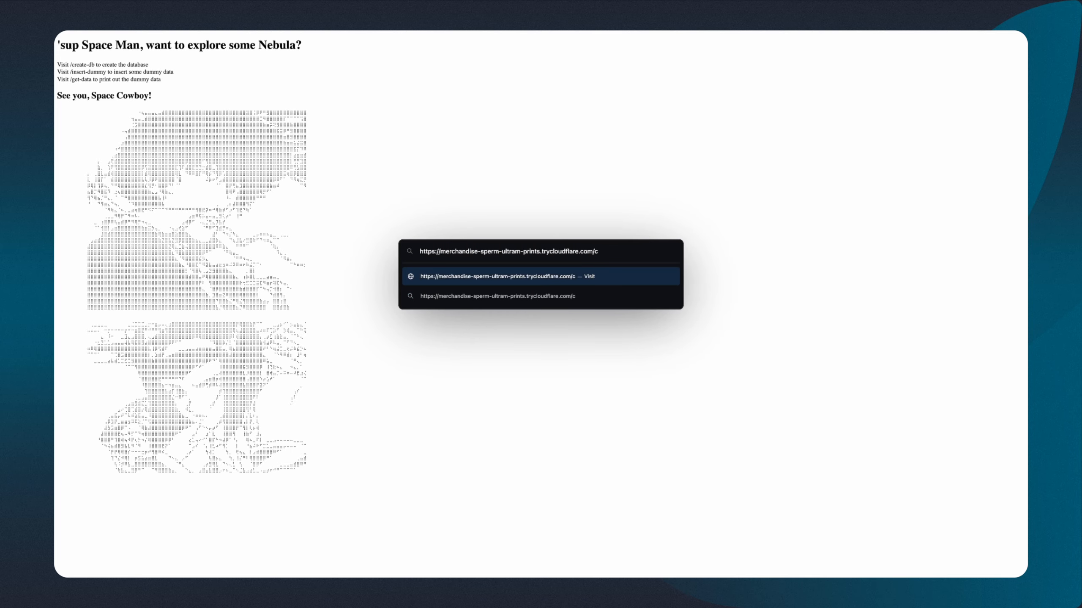
pyautogui.write('reate-db')
pyautogui.press('Return')
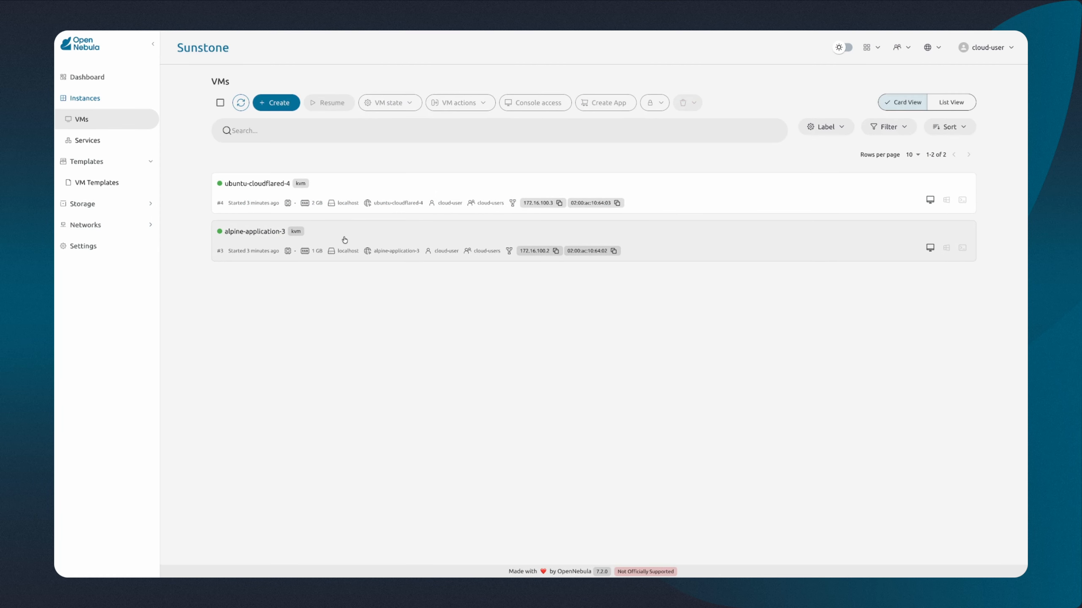
# Step: Take a system snapshot of the alpine-application-3 VM named no-data
pyautogui.click(344, 240)
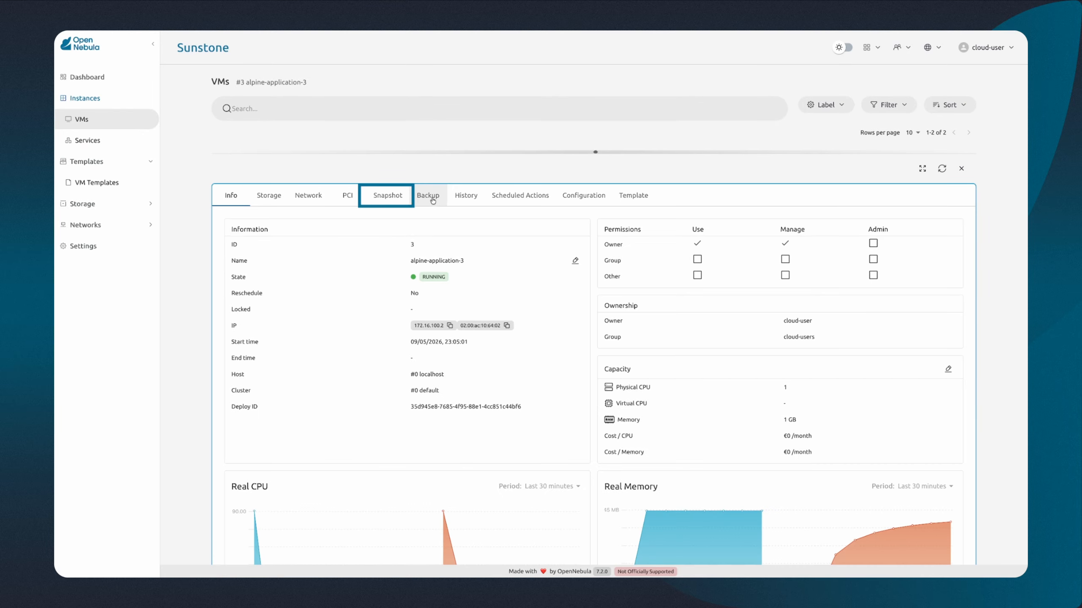
pyautogui.click(385, 199)
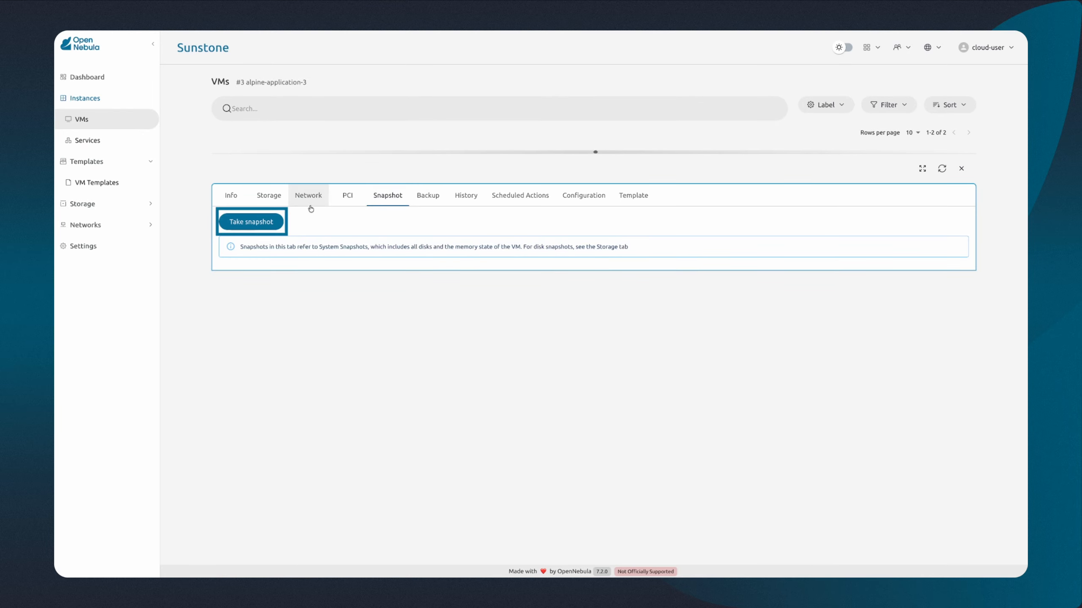
pyautogui.click(269, 221)
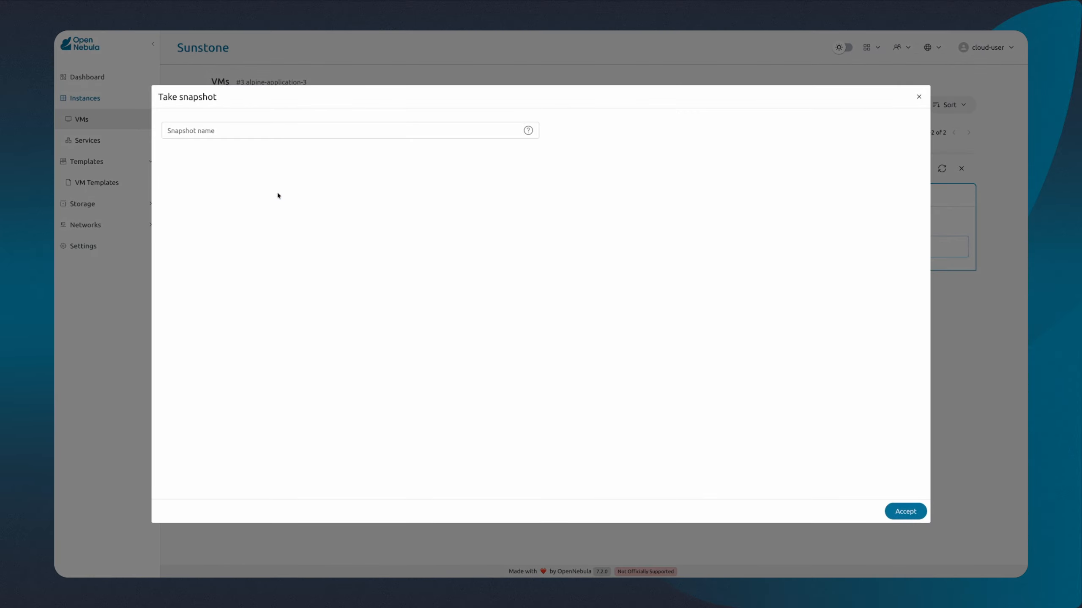
pyautogui.click(292, 131)
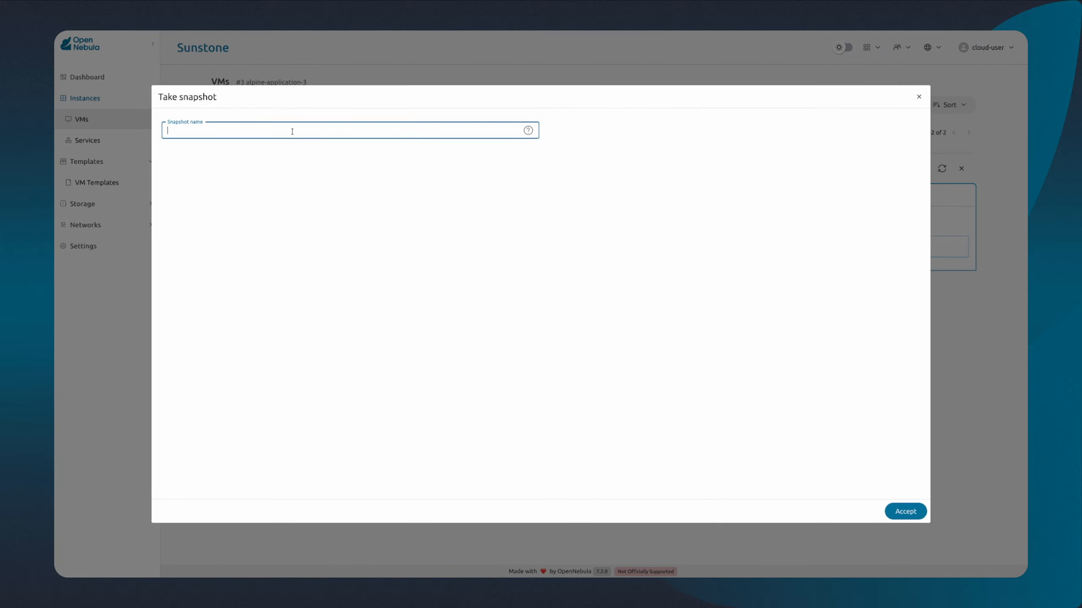
pyautogui.write('no-data')
pyautogui.click(392, 186)
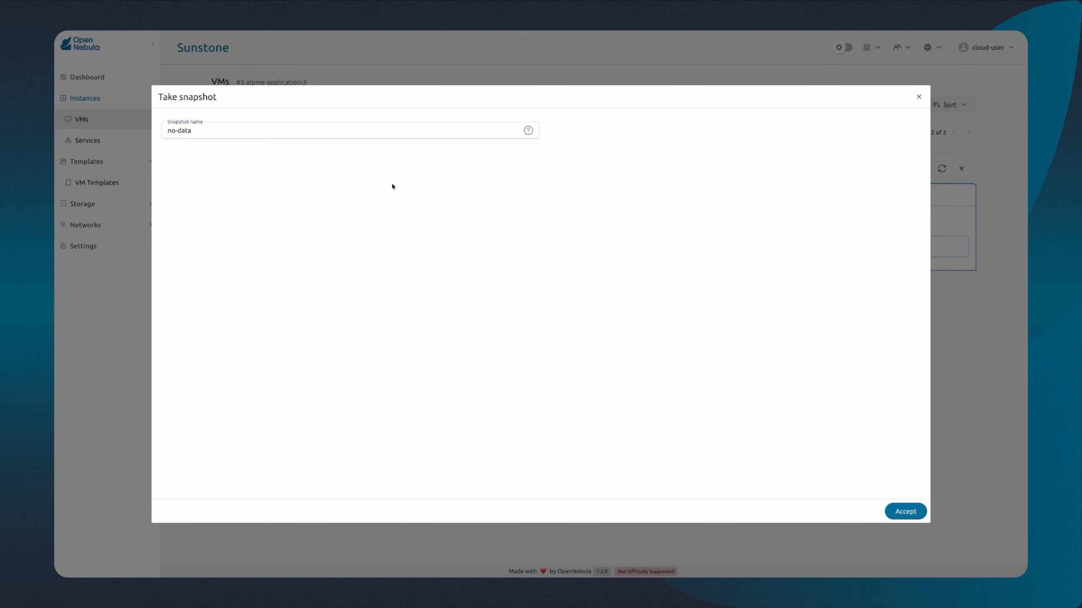
pyautogui.click(910, 515)
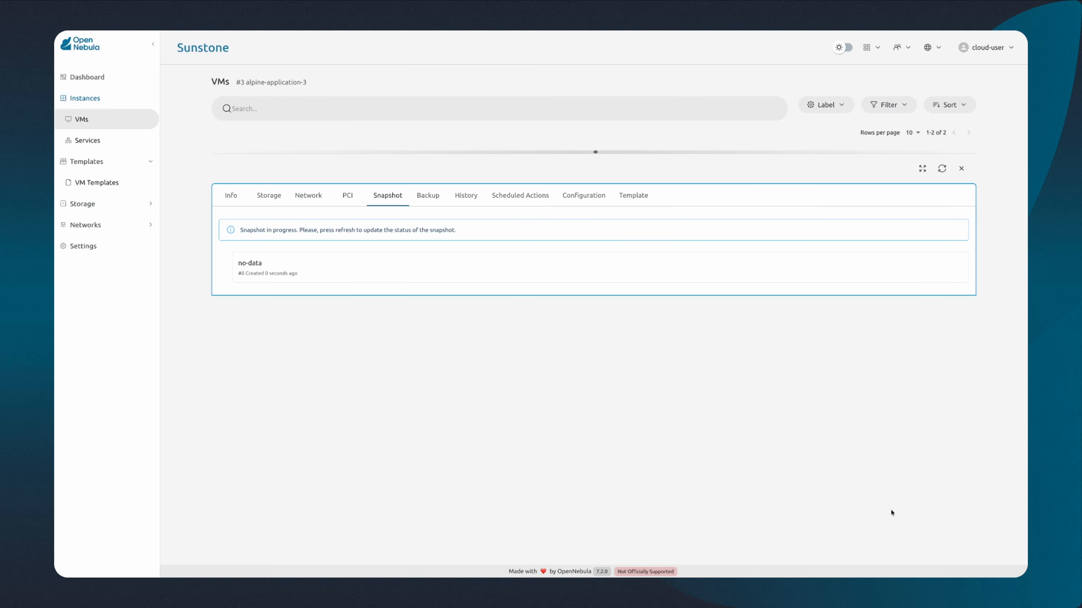
# Step: Check the VM's state and the status of the no-data snapshot, and close the VM's details
pyautogui.click(231, 196)
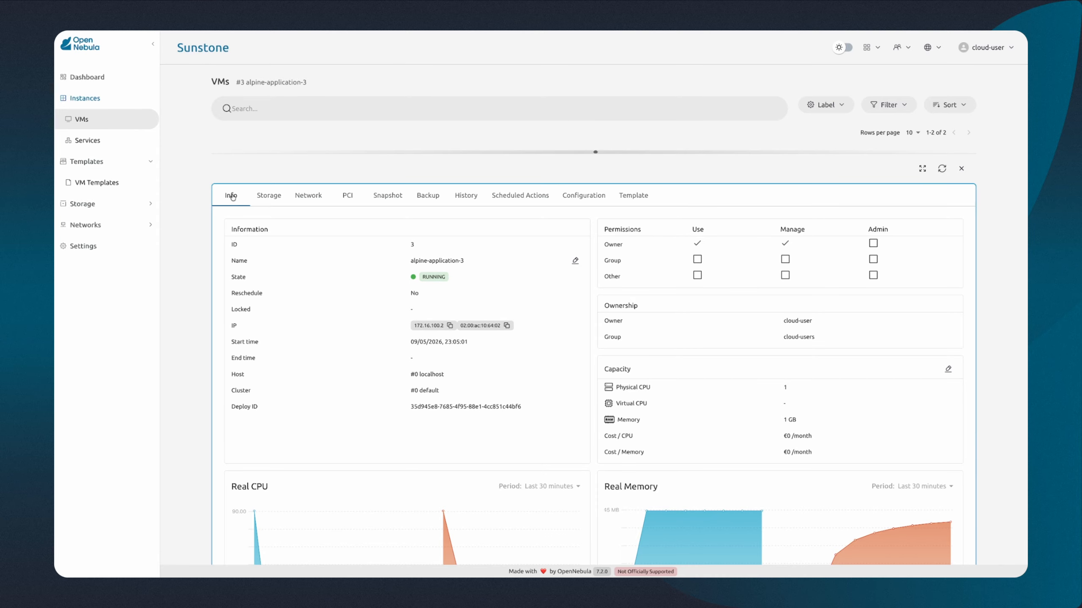
pyautogui.click(387, 199)
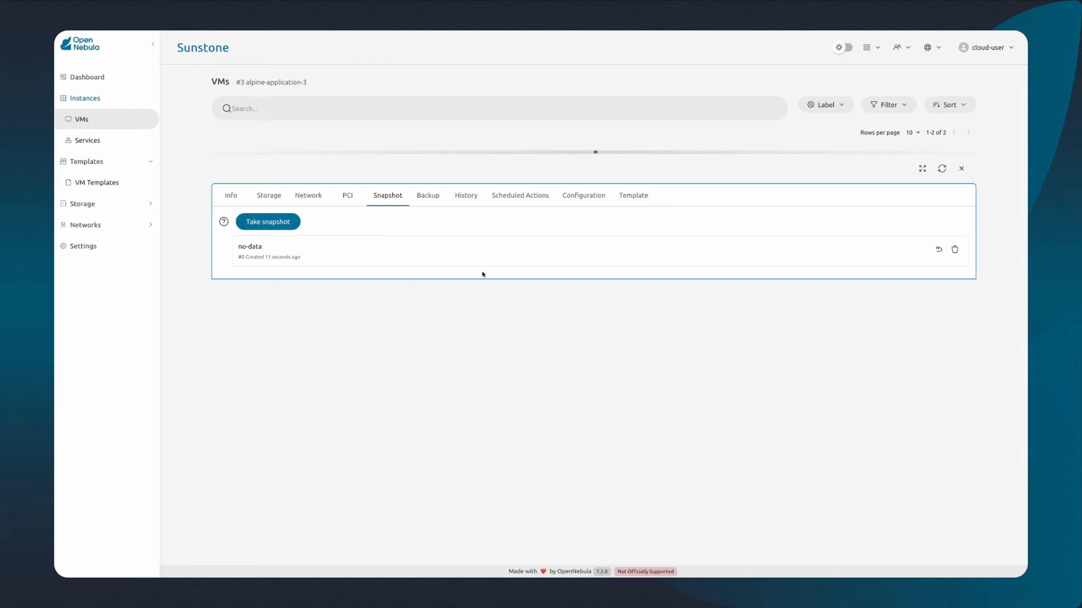
pyautogui.click(960, 169)
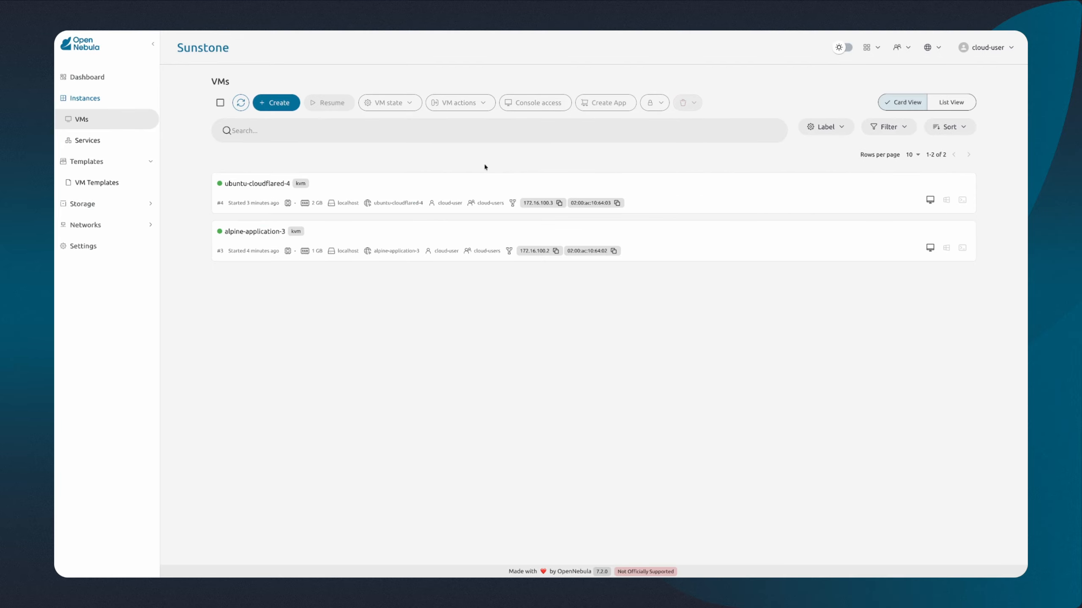
# Step: Copy the CFD_URL attribute value from the ubuntu-cloudflared-4 VM's details
pyautogui.click(336, 184)
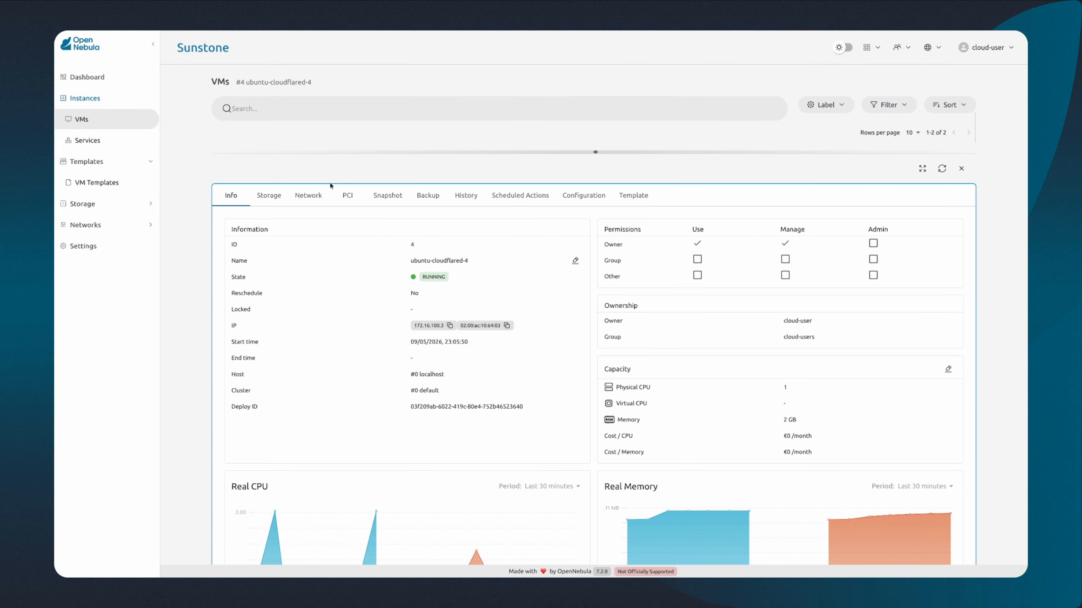
pyautogui.scroll(-5, 327, 308)
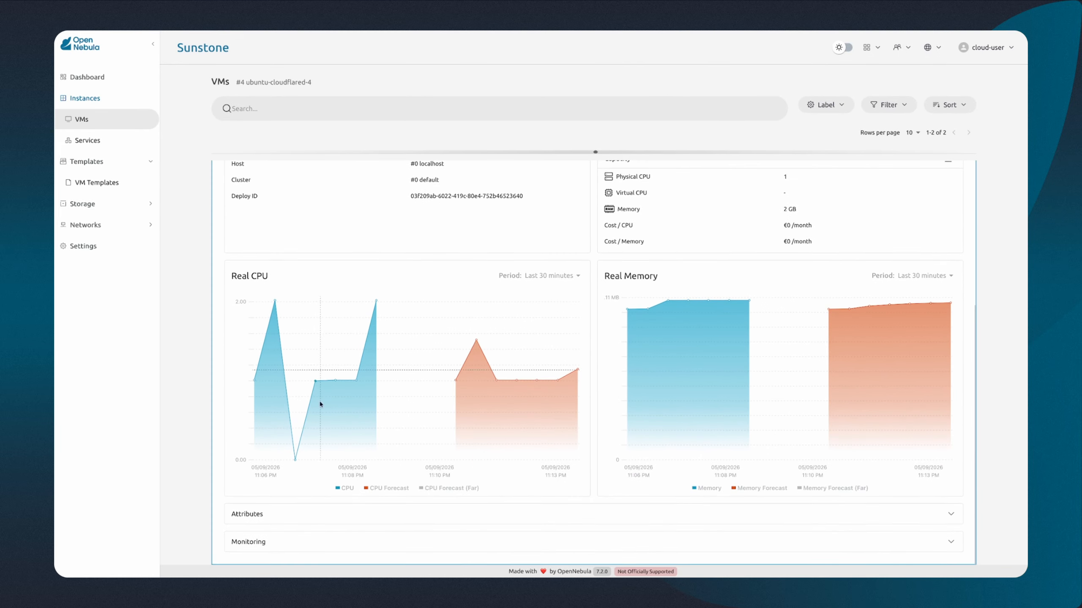
pyautogui.click(341, 516)
pyautogui.scroll(-3, 340, 518)
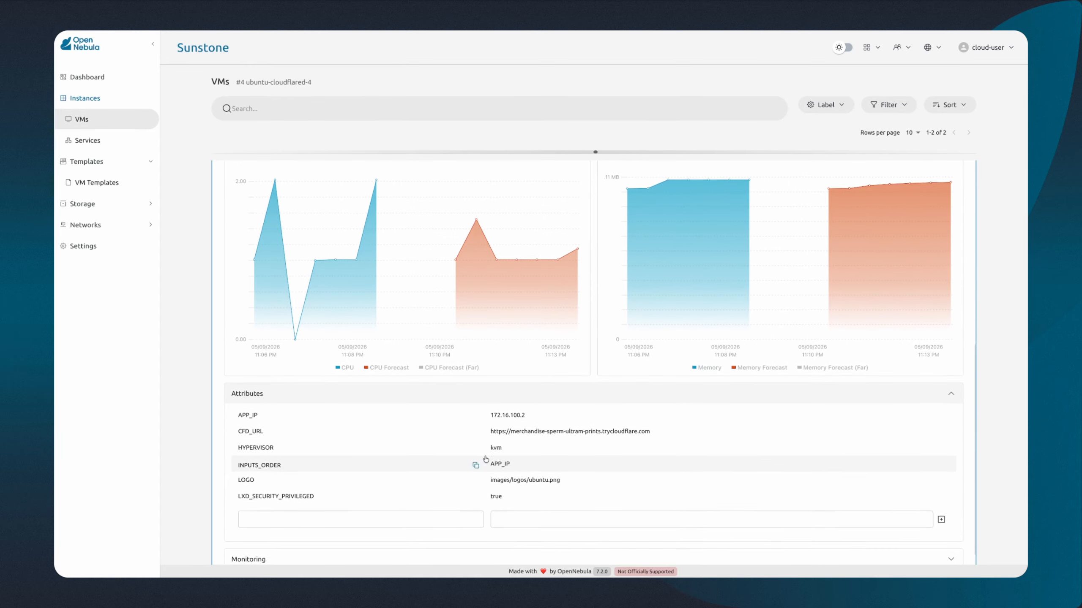
pyautogui.click(942, 424)
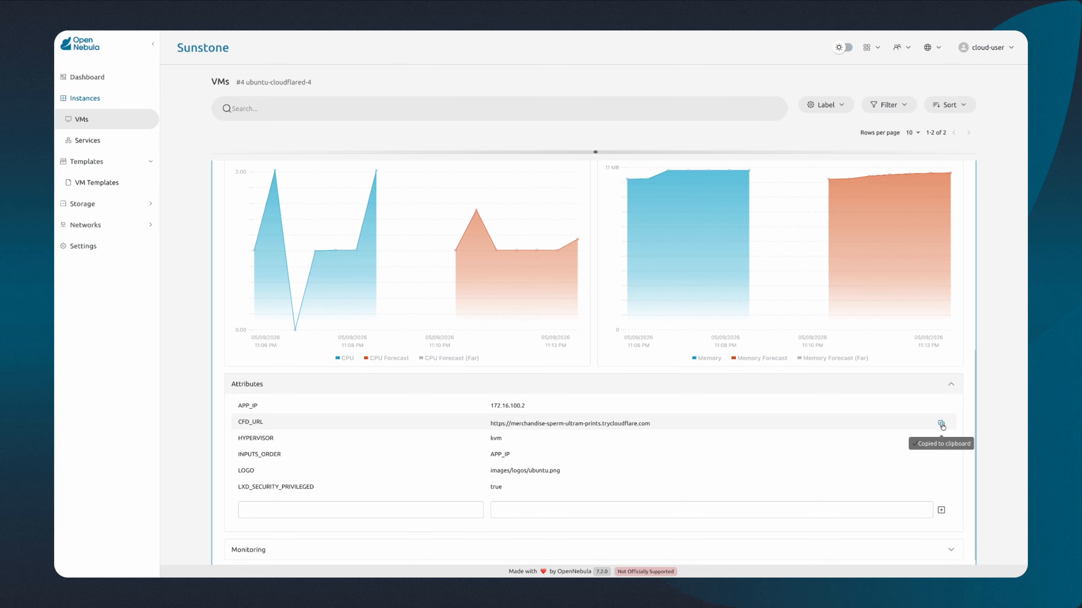
# Step: Visit the copied tunnel URL with the path /insert-dummy in a new browser tab to add dummy data
pyautogui.hotkey('ctrl', 't')
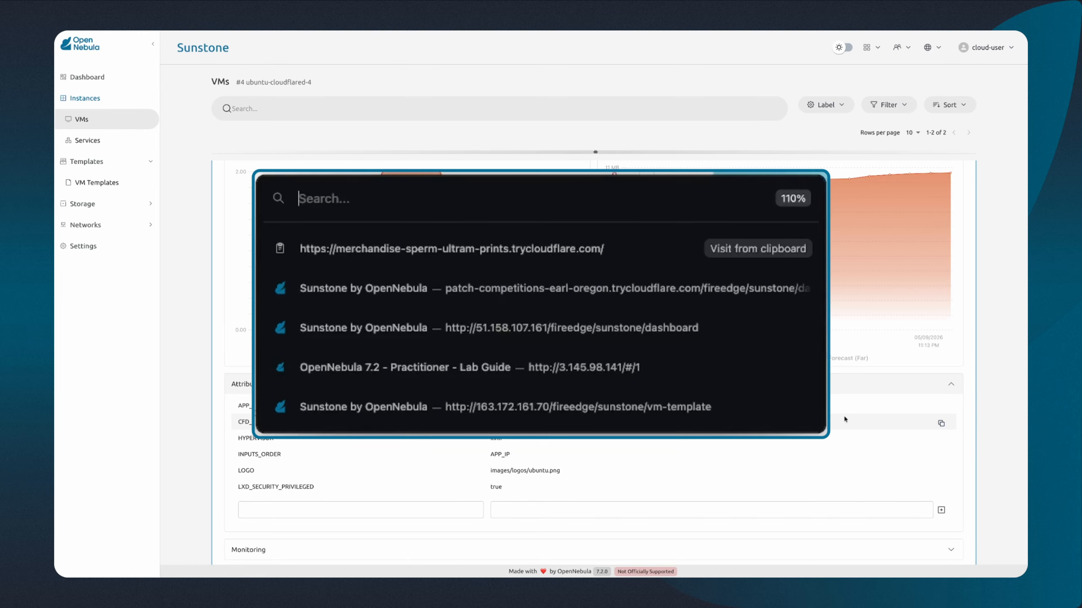
pyautogui.hotkey('ctrl', 'v')
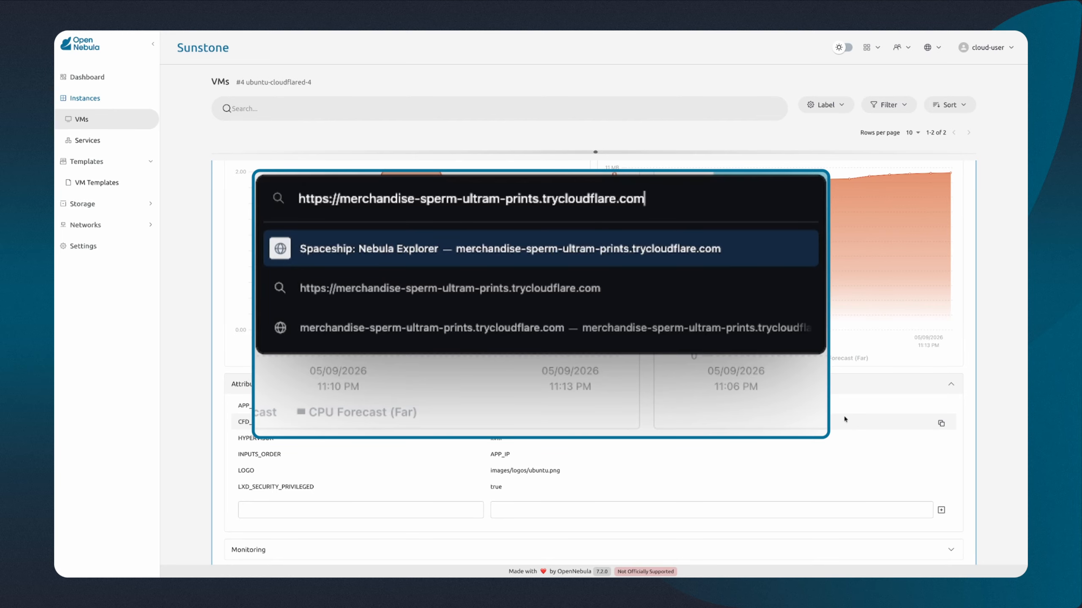
pyautogui.write('/insert-')
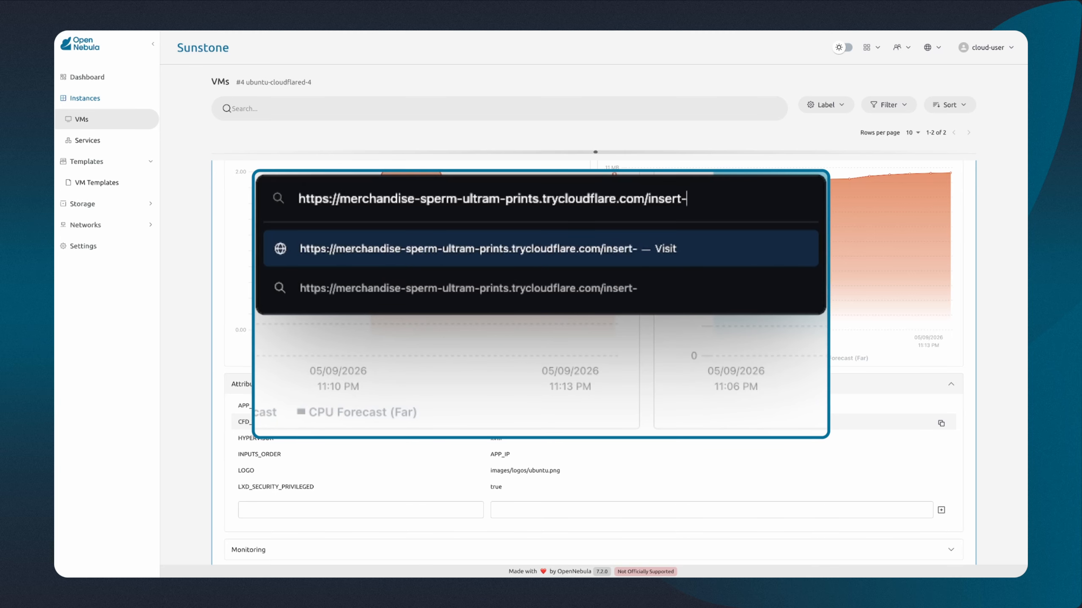
pyautogui.write('dummy')
pyautogui.press('Return')
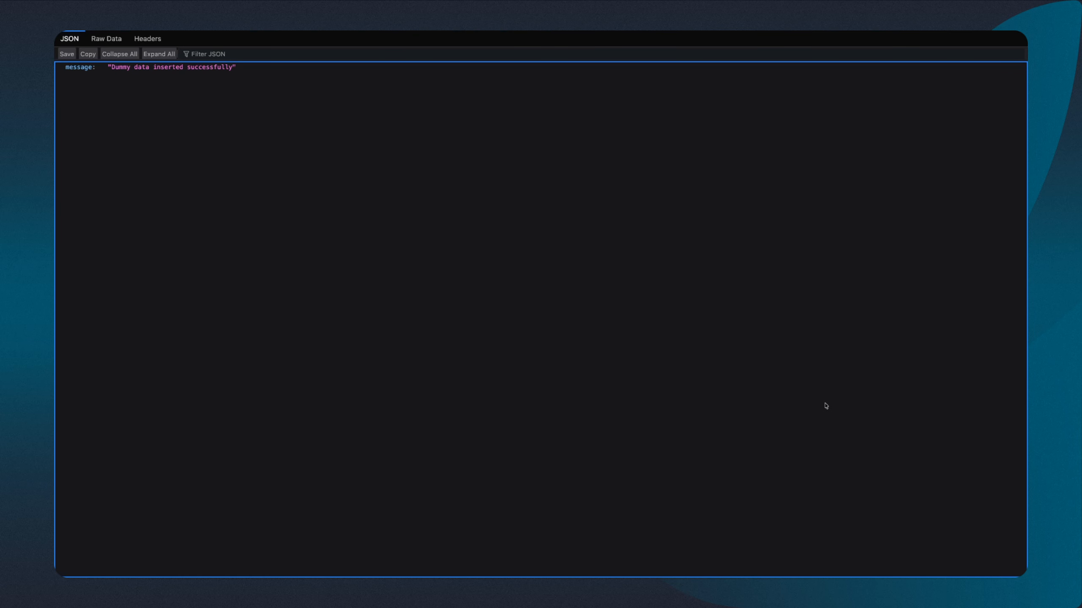
# Step: Change the address's path to /get-data and load it to read the application's stored records
pyautogui.press('super+l')
pyautogui.press('BackSpace')
pyautogui.press('BackSpace')
pyautogui.press('BackSpace')
pyautogui.press('BackSpace')
pyautogui.press('BackSpace')
pyautogui.press('BackSpace')
pyautogui.press('BackSpace')
pyautogui.press('BackSpace')
pyautogui.press('BackSpace')
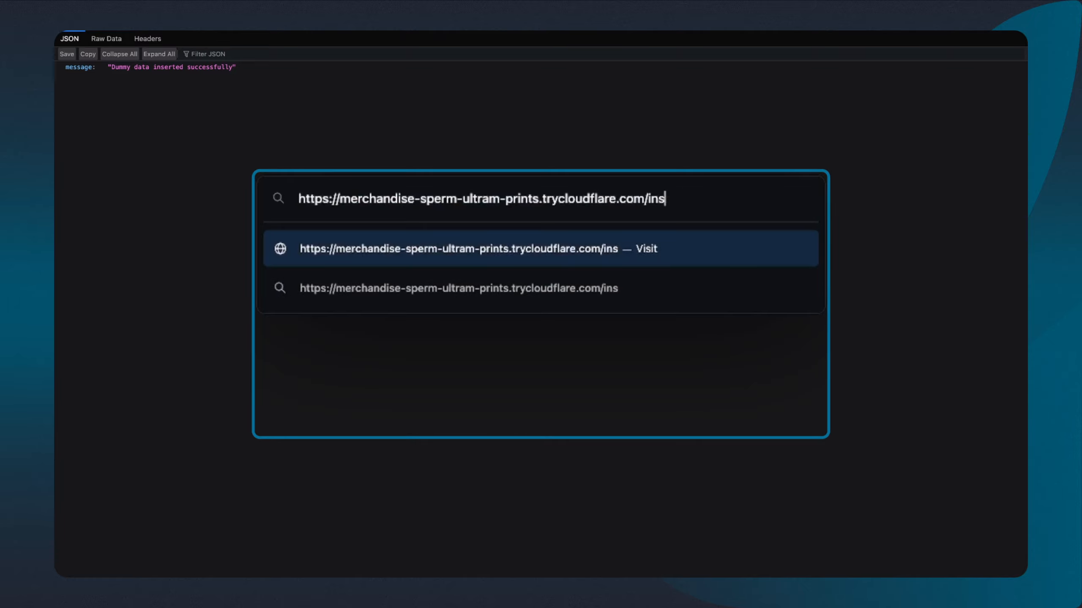
pyautogui.press('BackSpace')
pyautogui.press('BackSpace')
pyautogui.write('/get-dat')
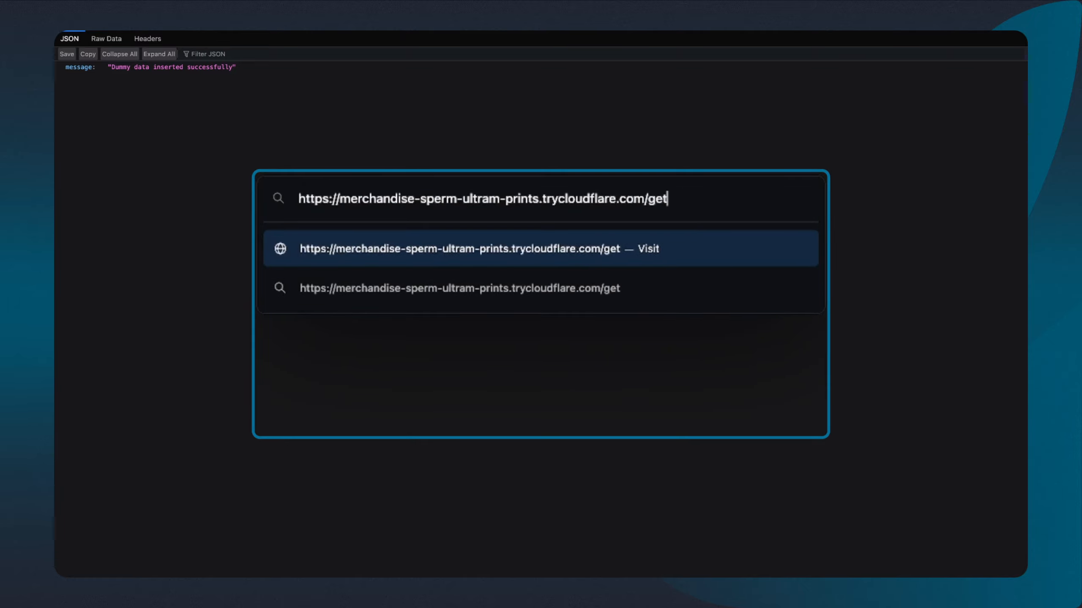
pyautogui.write('a')
pyautogui.press('Return')
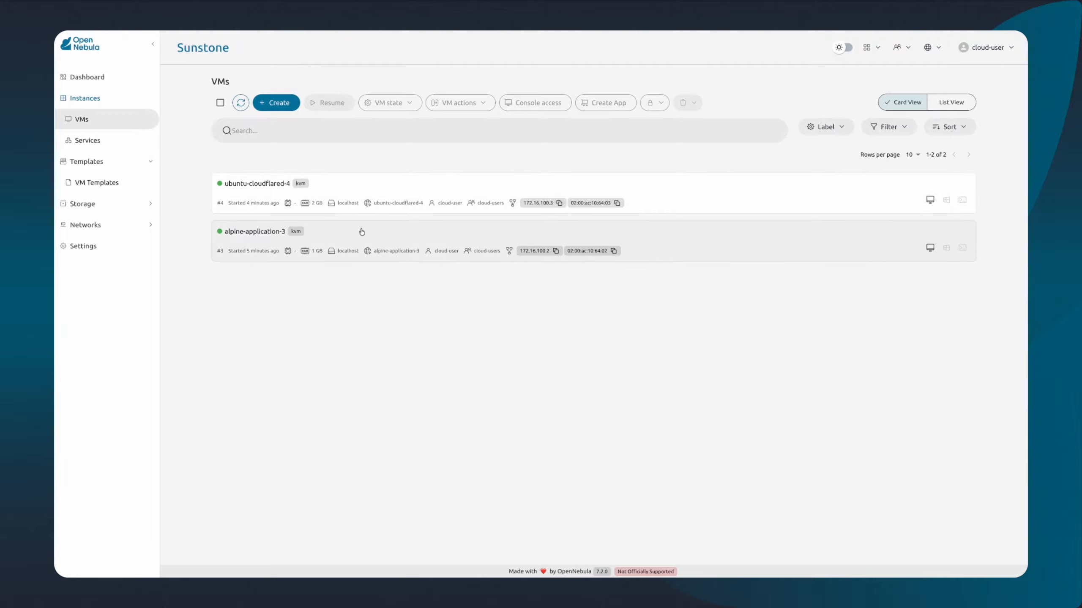
# Step: Revert the alpine-application-3 VM to its no-data snapshot and check the VM's state in its general information
pyautogui.click(360, 231)
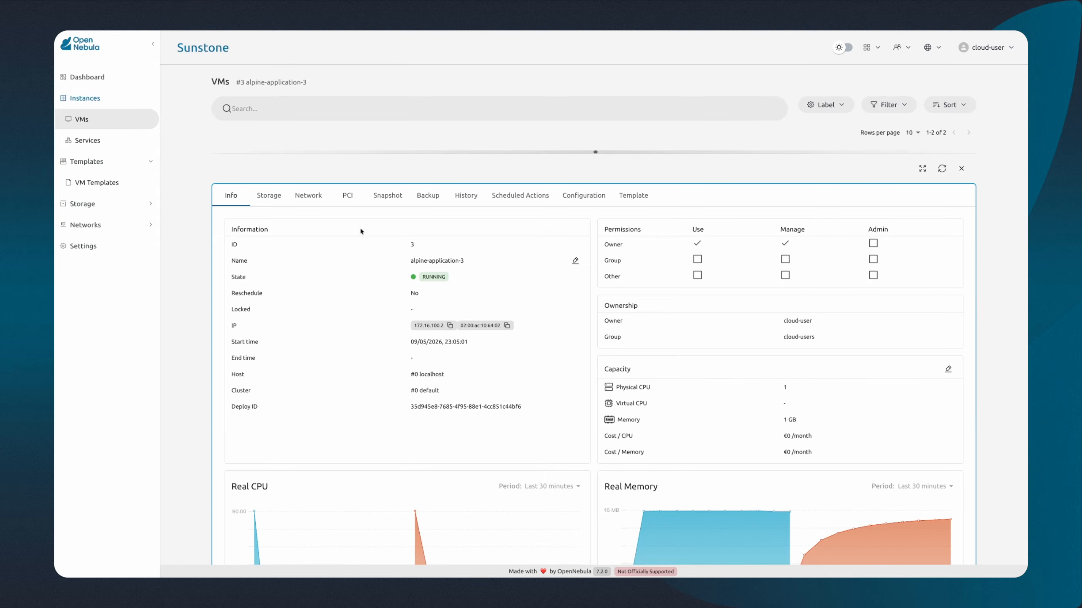
pyautogui.click(395, 199)
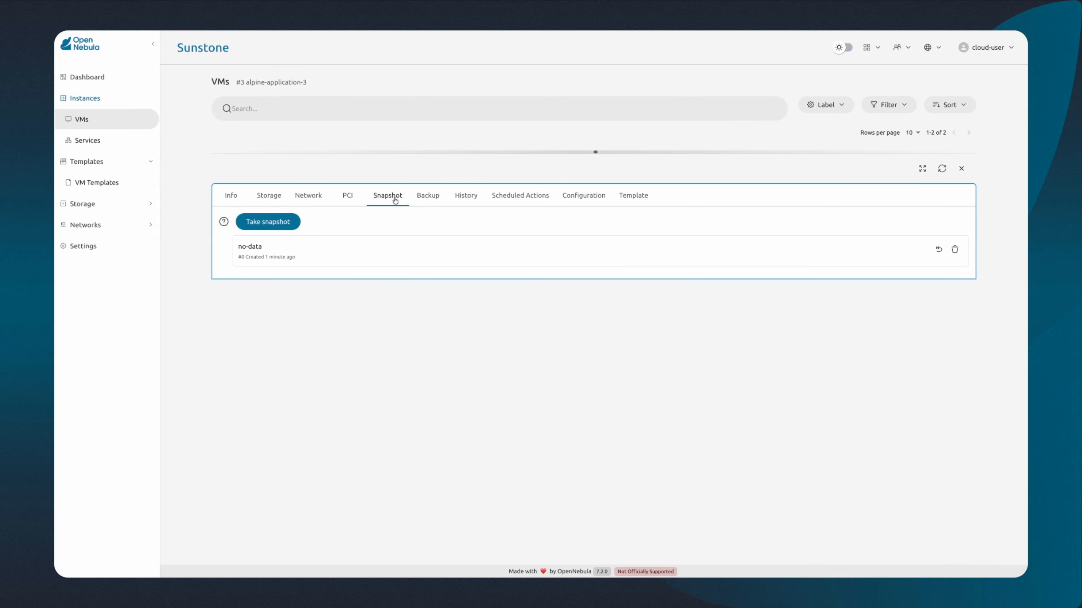
pyautogui.click(939, 250)
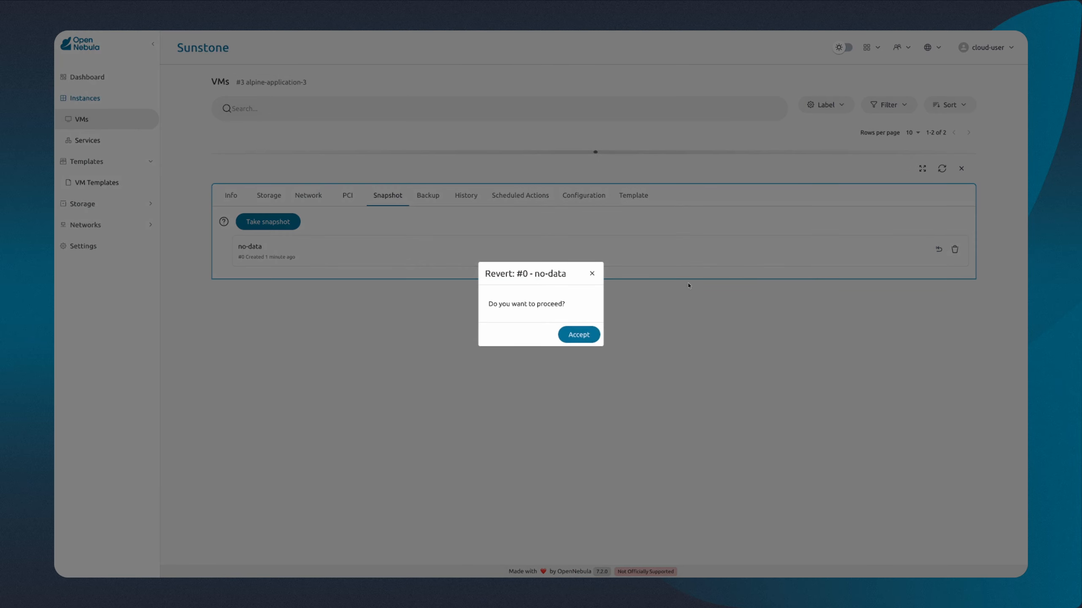
pyautogui.click(579, 335)
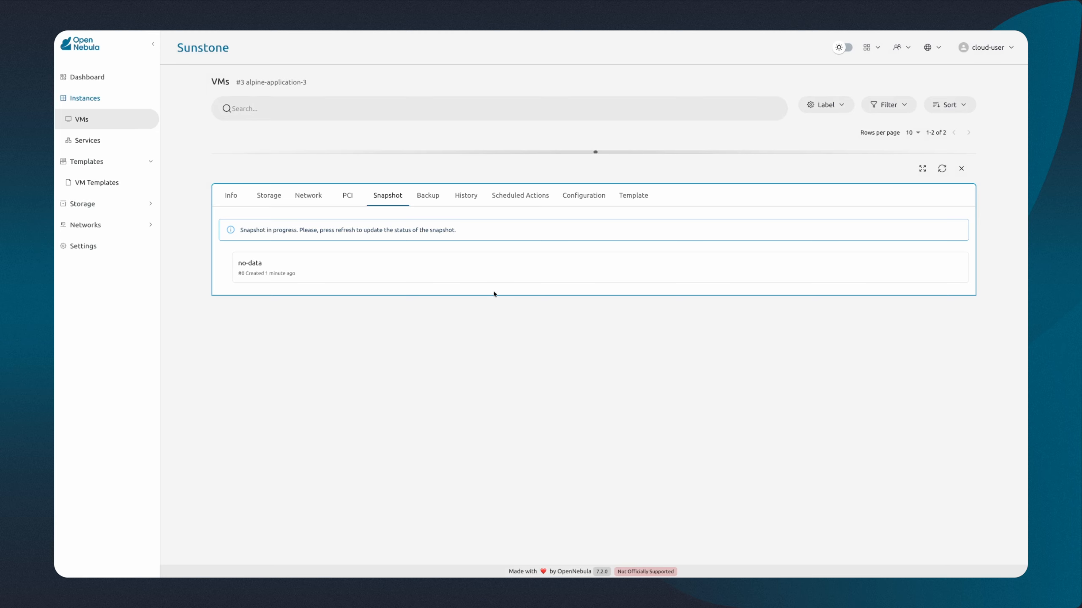
pyautogui.click(232, 196)
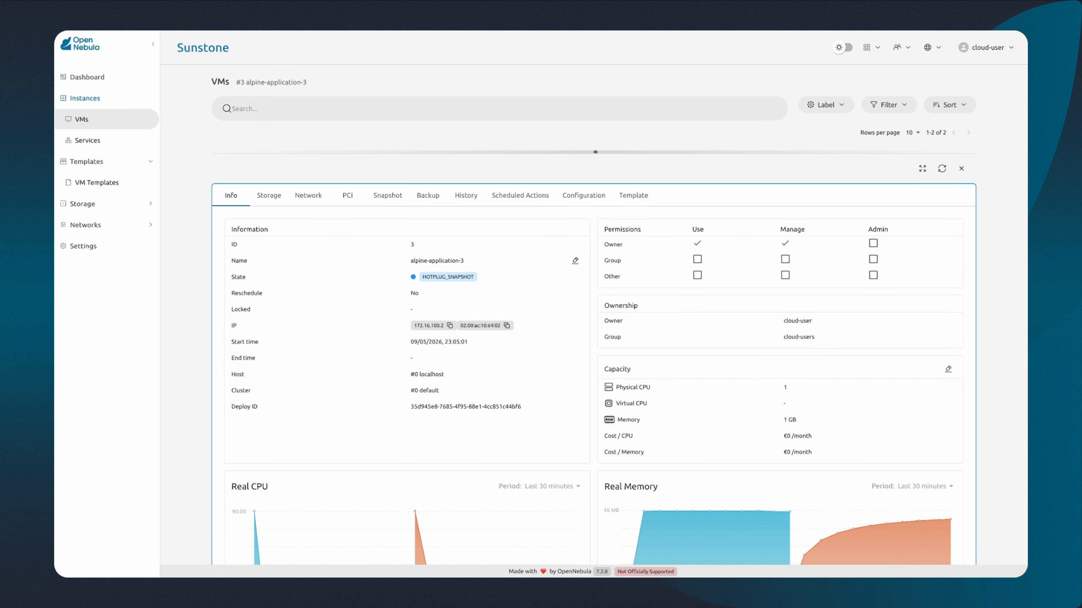